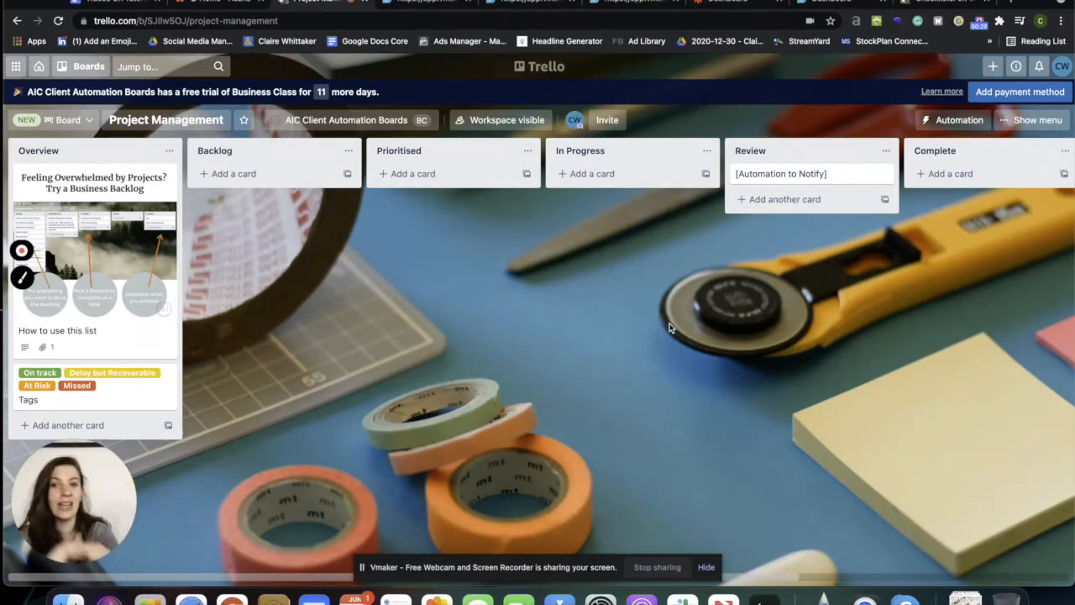
scroll(605, 330, right, 5)
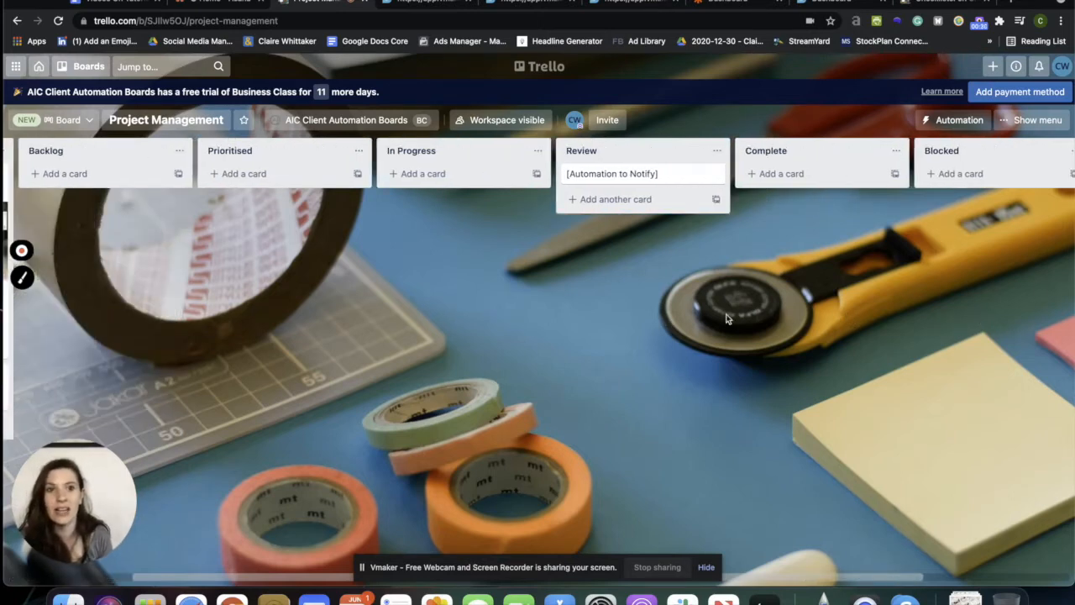
scroll(545, 334, left, 5)
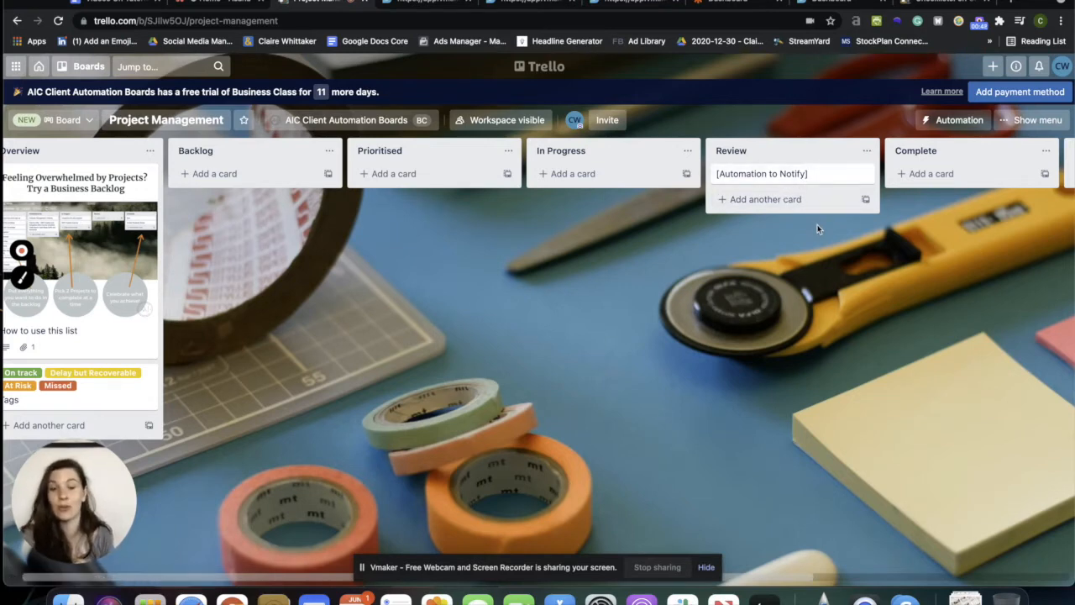
drag(958, 250, 734, 249)
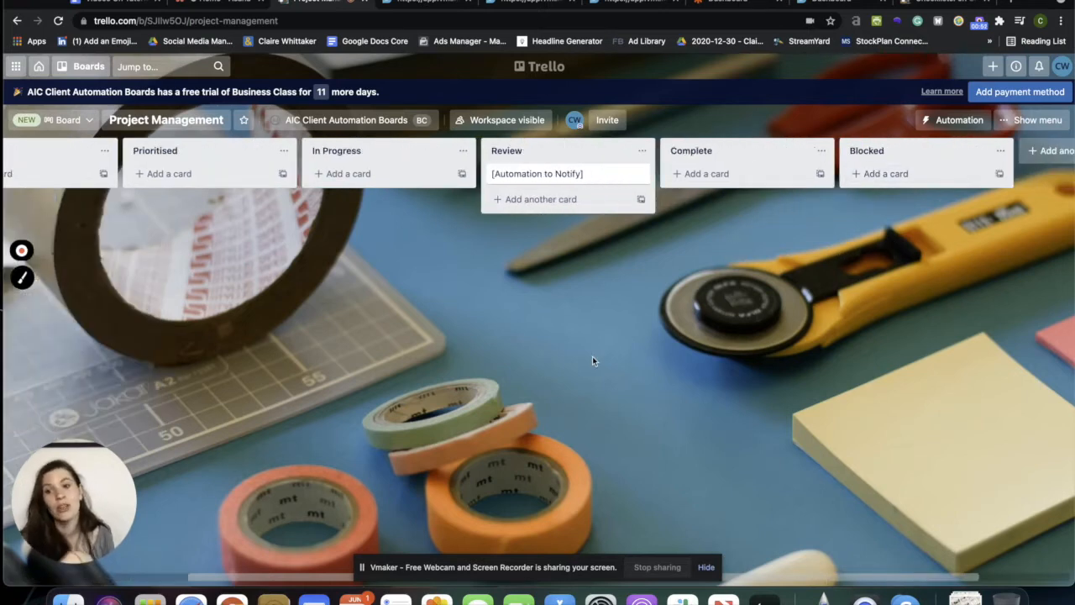
drag(450, 411, 873, 365)
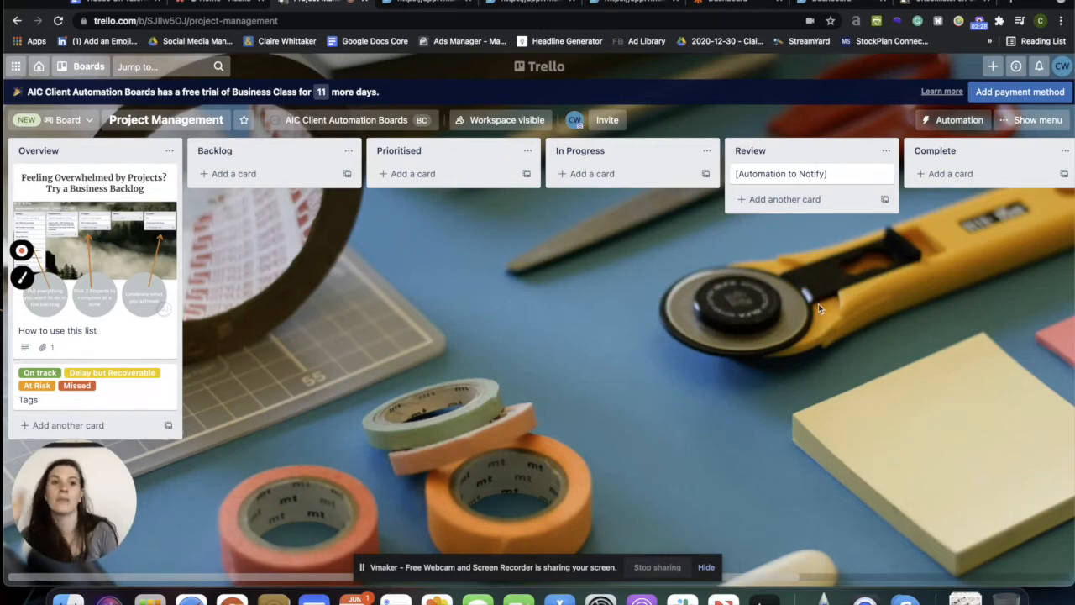
Create a new automation rule for the board, triggered when a card is added to the Prioritised list by anyone
click(974, 120)
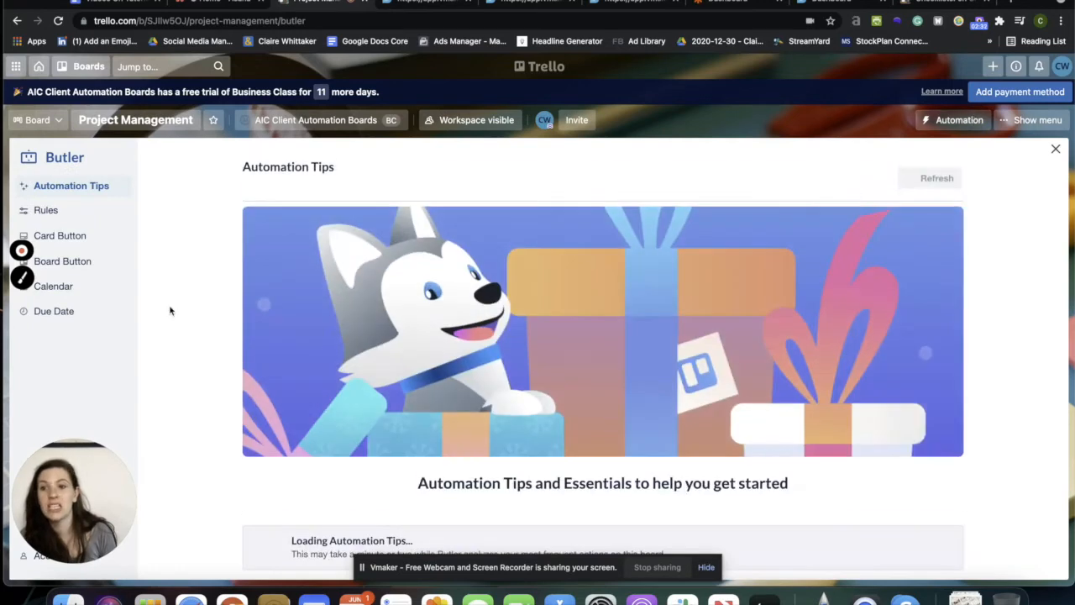
click(48, 210)
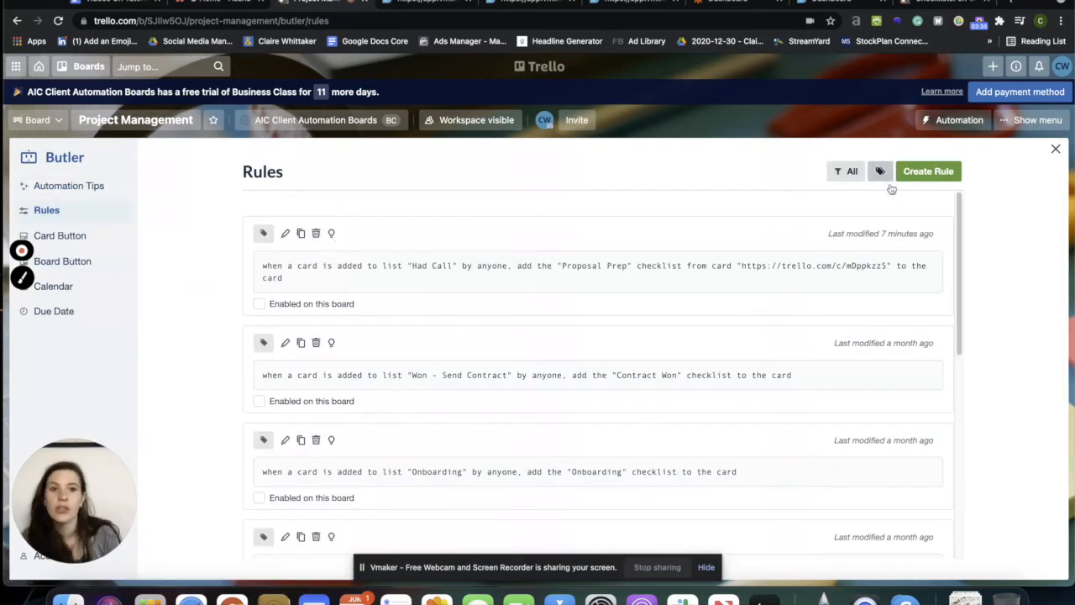
click(930, 174)
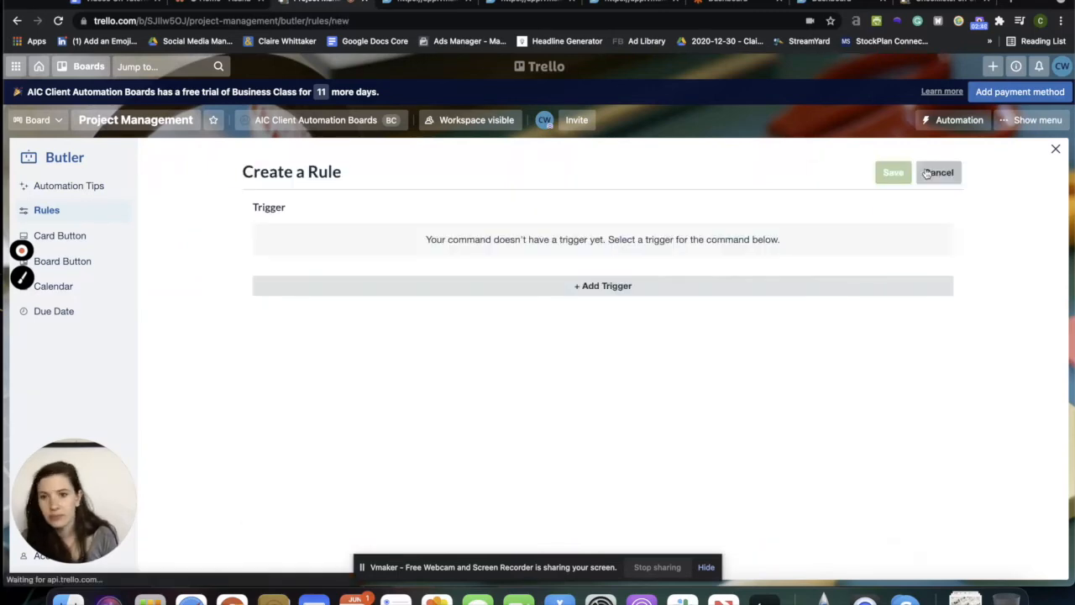
click(628, 285)
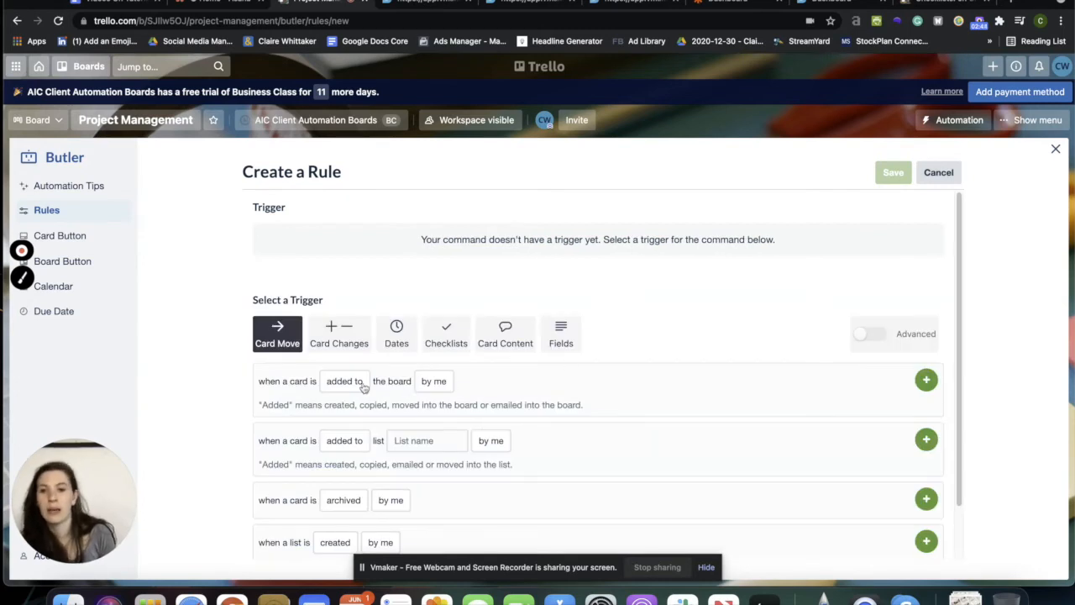
click(445, 438)
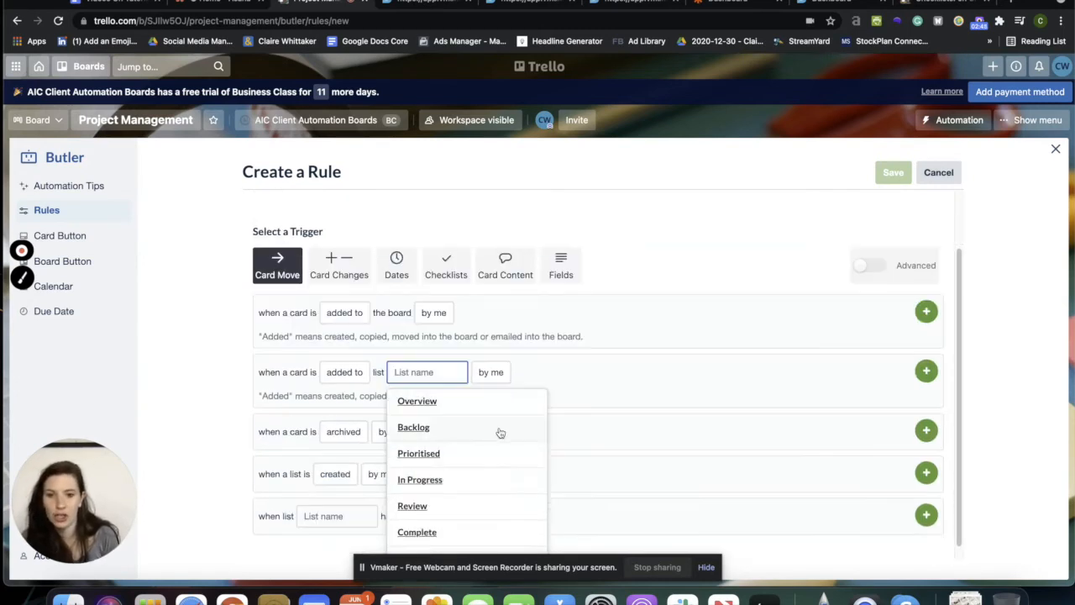
click(490, 417)
click(444, 384)
click(446, 463)
click(492, 381)
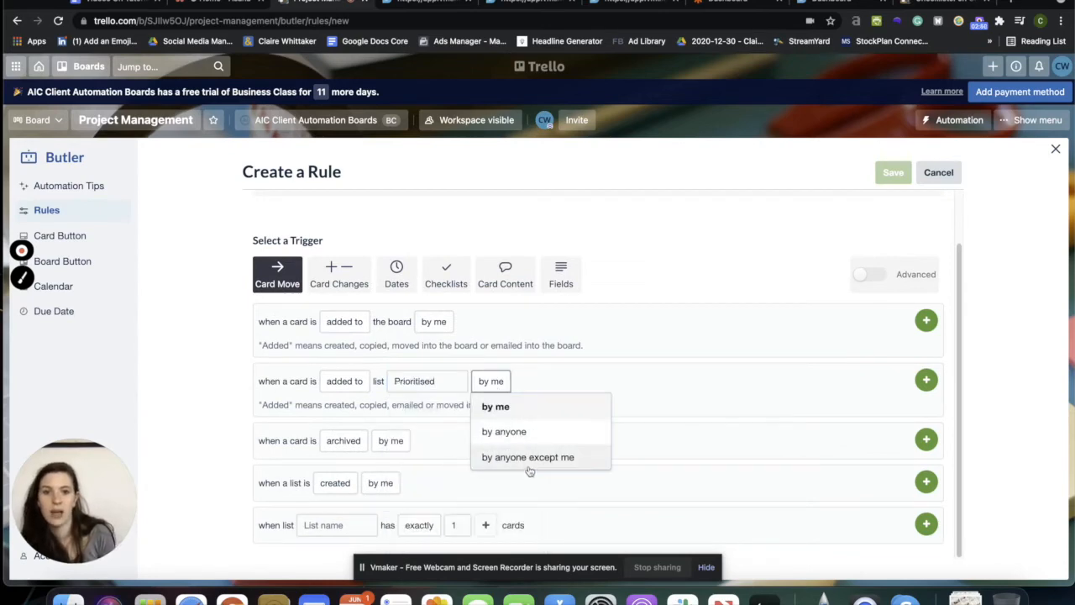
click(506, 430)
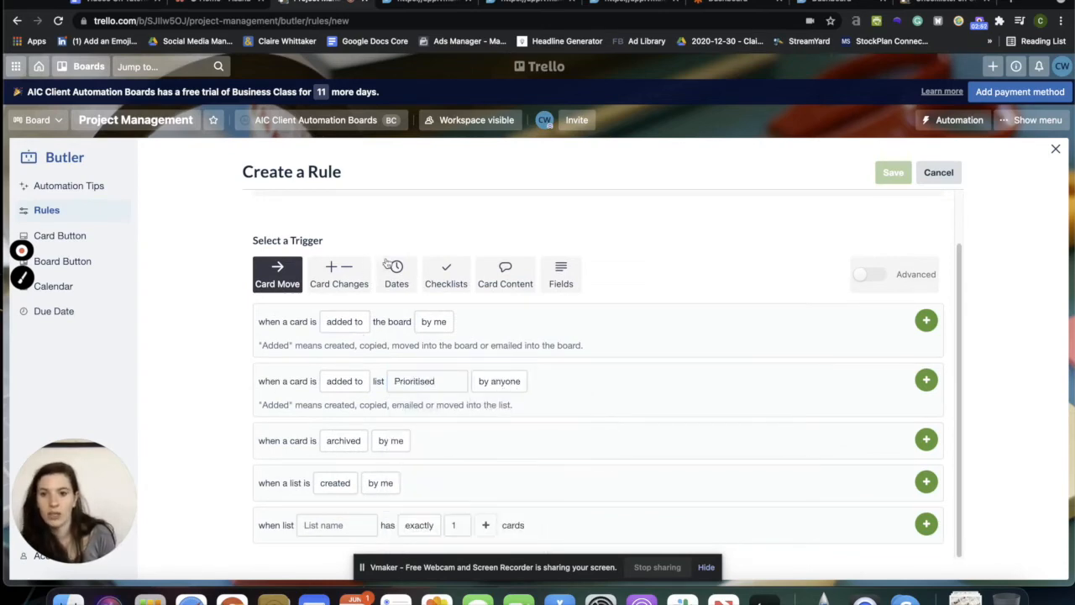
click(926, 379)
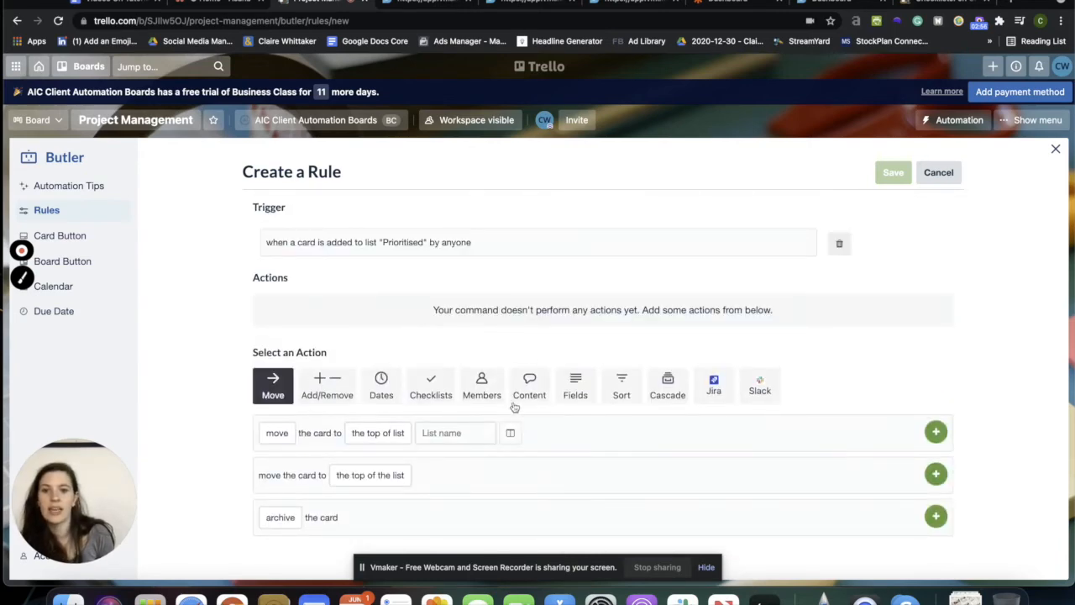
Define a relative due date of 2 weeks for the rule's action that sets the card's due date
click(393, 383)
scroll(458, 450, down, 2)
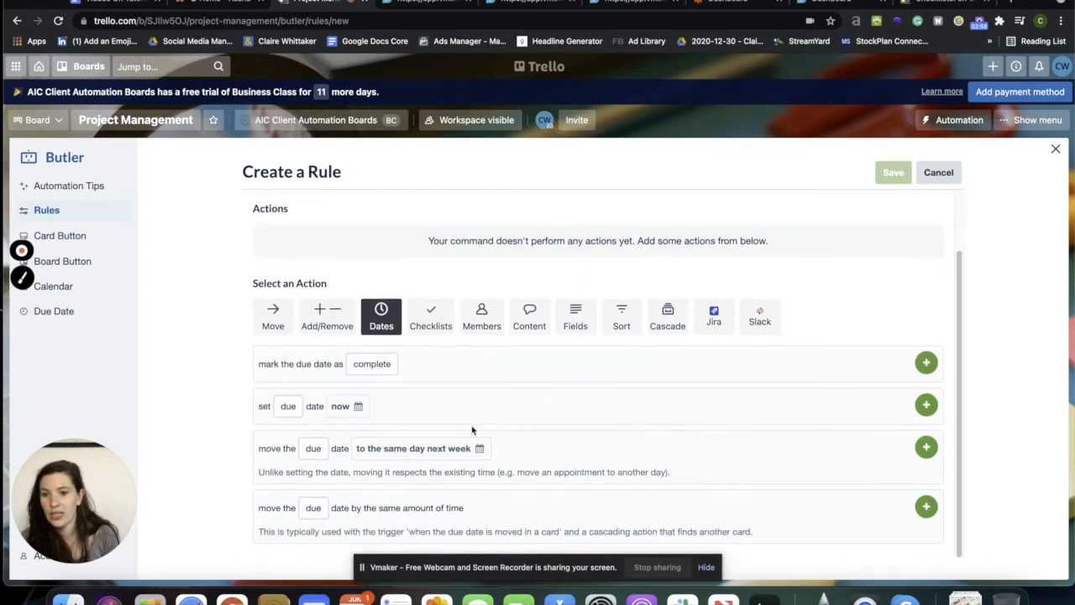
click(344, 407)
scroll(483, 403, down, 3)
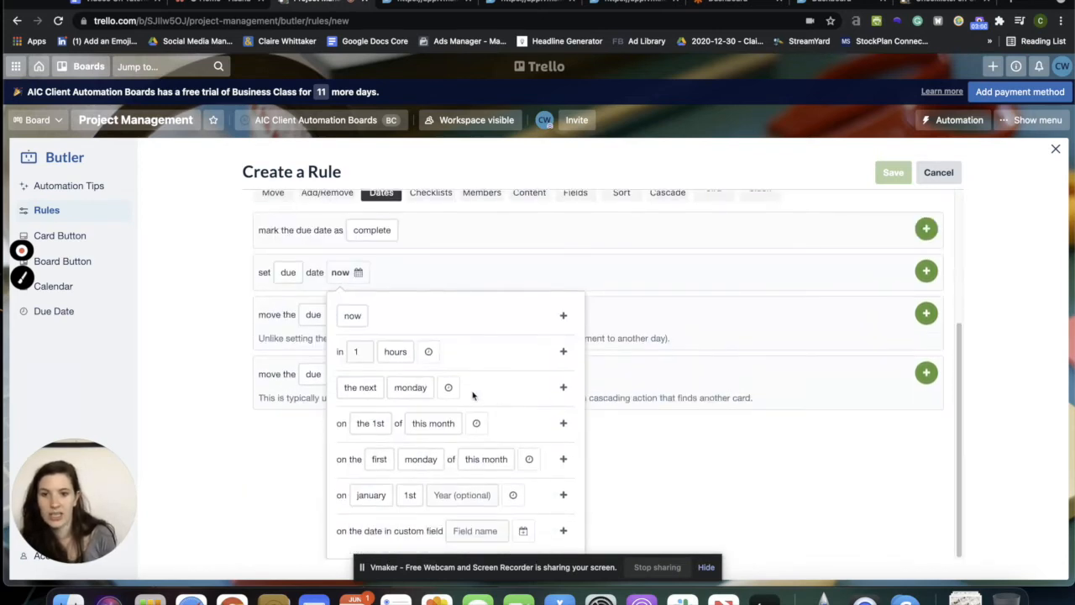
click(434, 423)
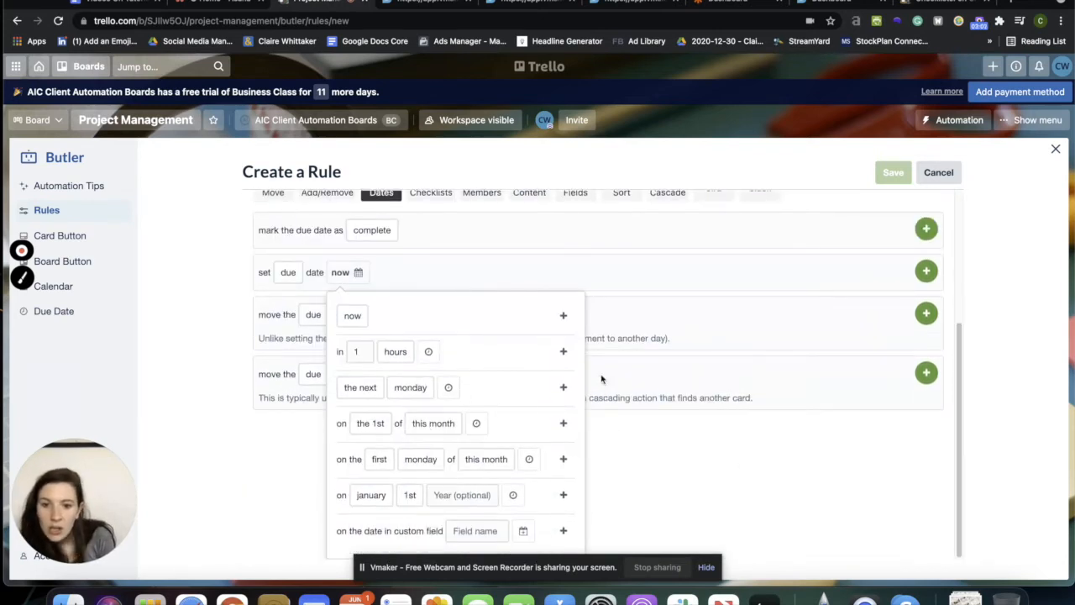
click(367, 345)
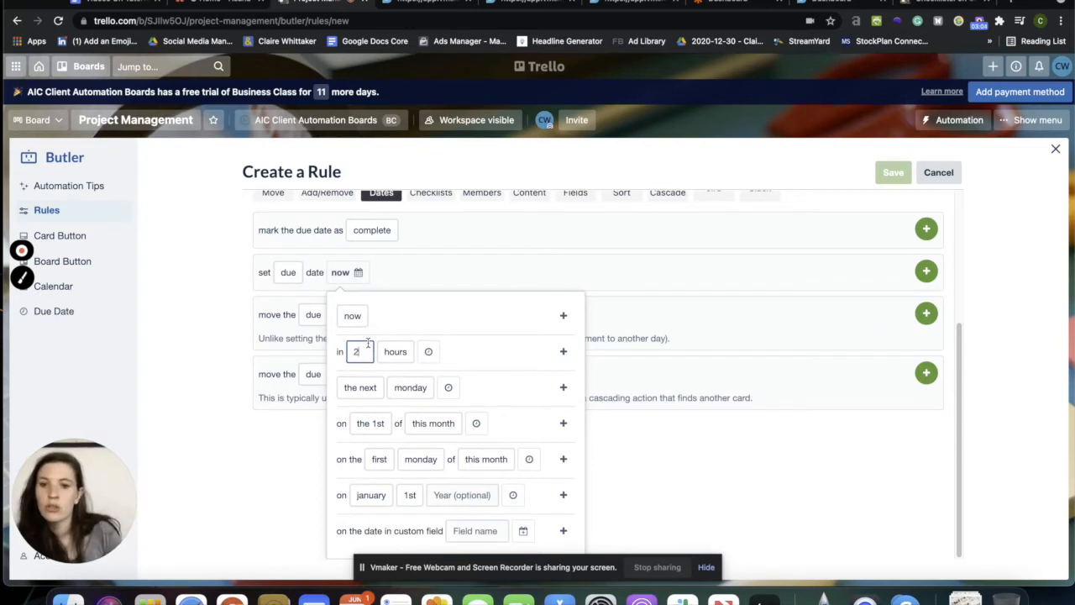
text(2)
click(396, 351)
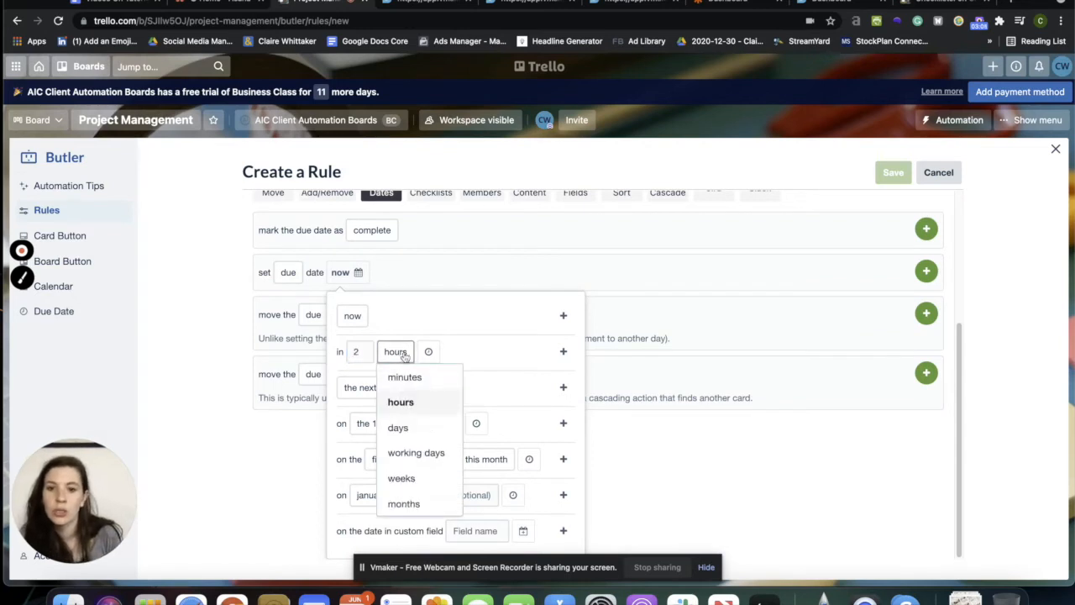
click(402, 478)
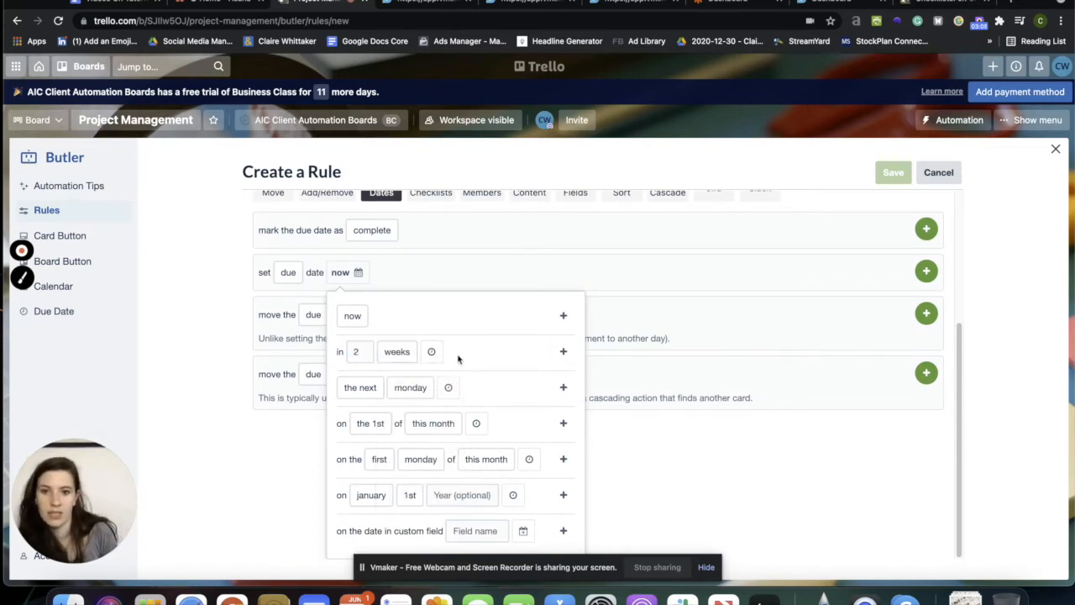
click(430, 351)
click(539, 355)
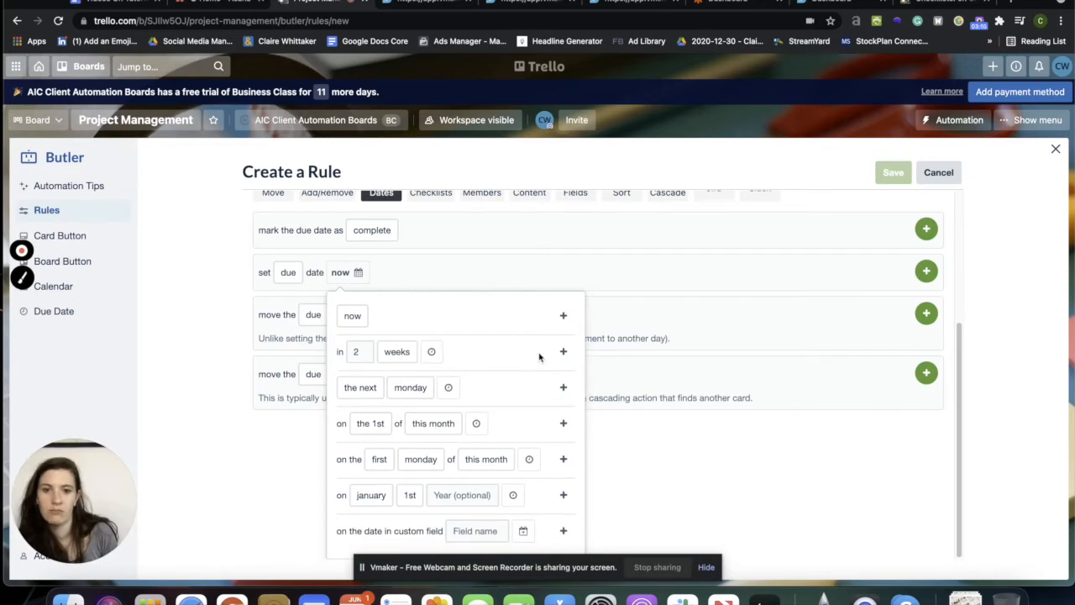
Apply the two-week due date, add it to the rule as its action and save the rule
click(563, 351)
scroll(538, 403, up, 3)
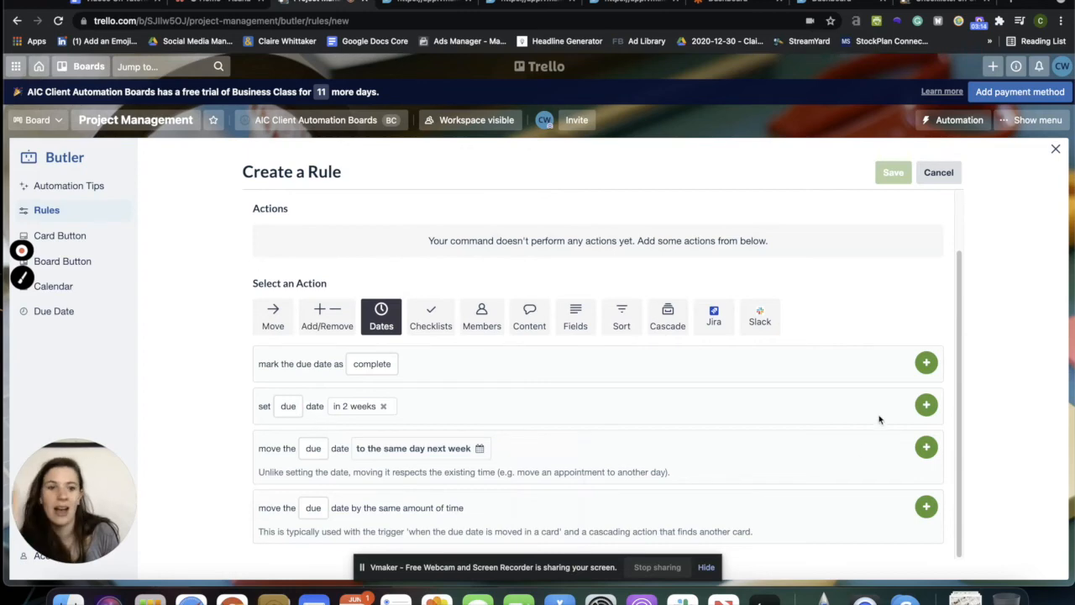
click(927, 406)
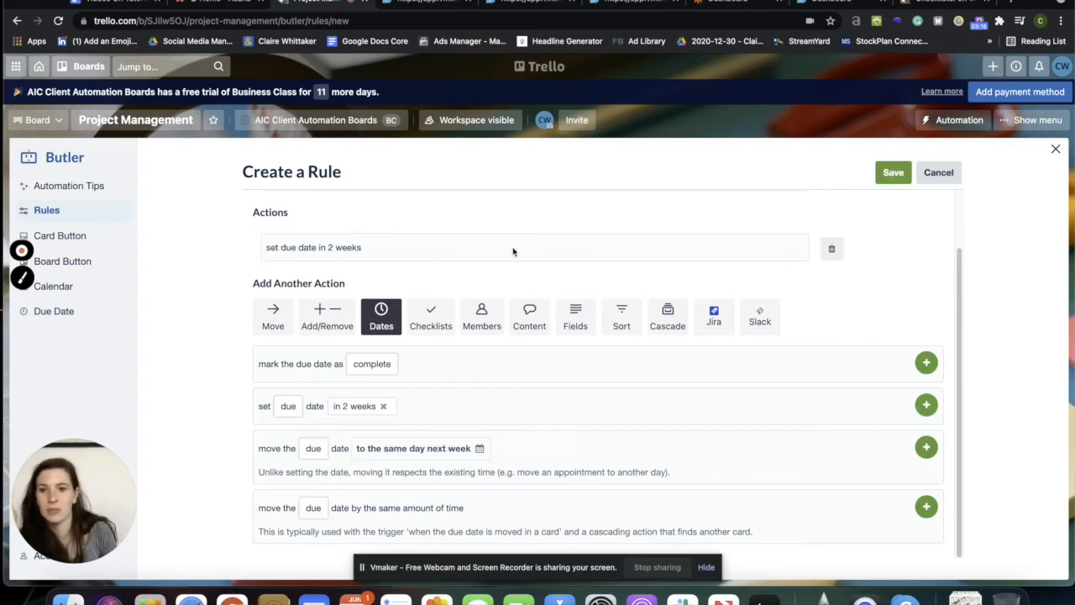
click(893, 172)
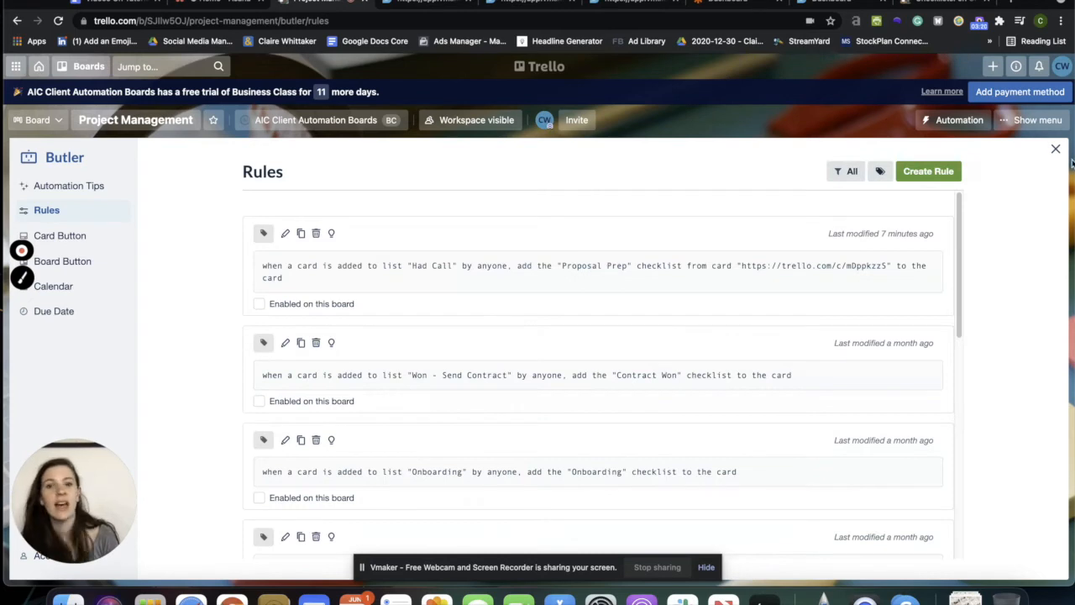
Create another rule, triggered when a card is added to the Review list by anyone
click(928, 171)
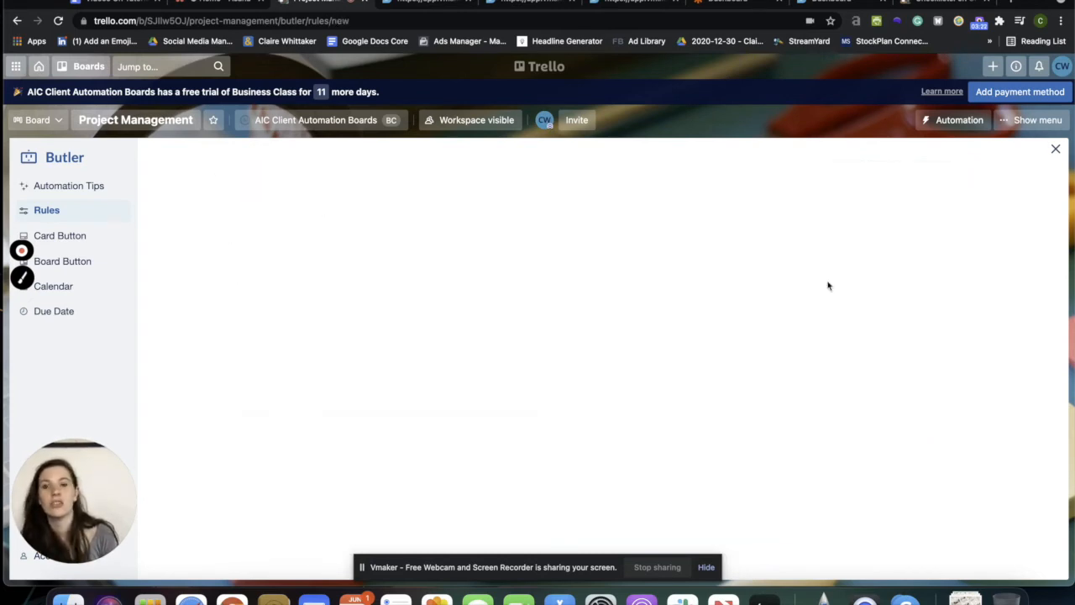
click(538, 287)
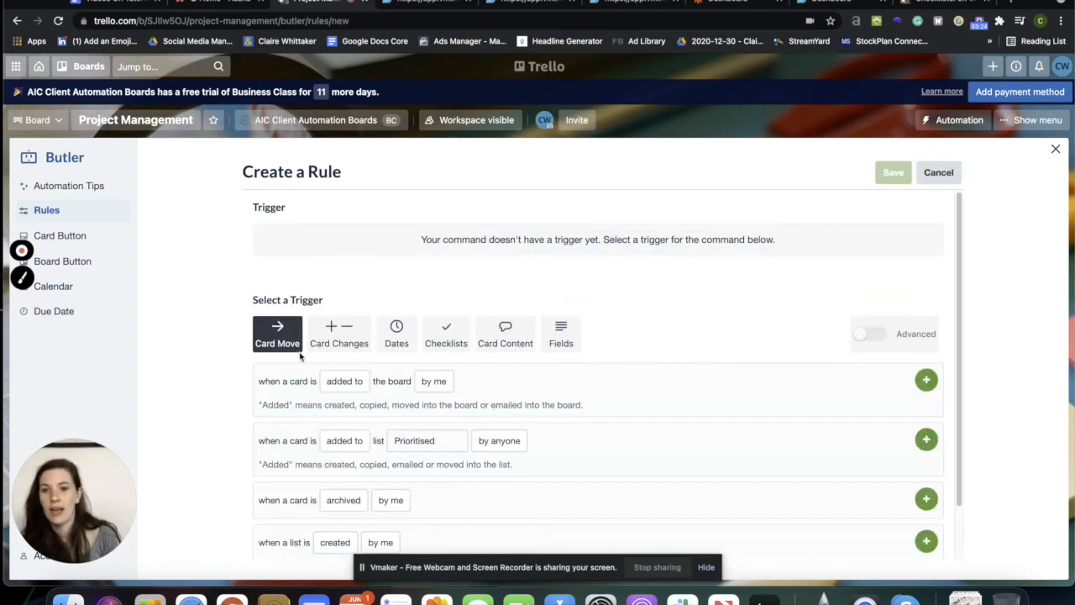
click(411, 440)
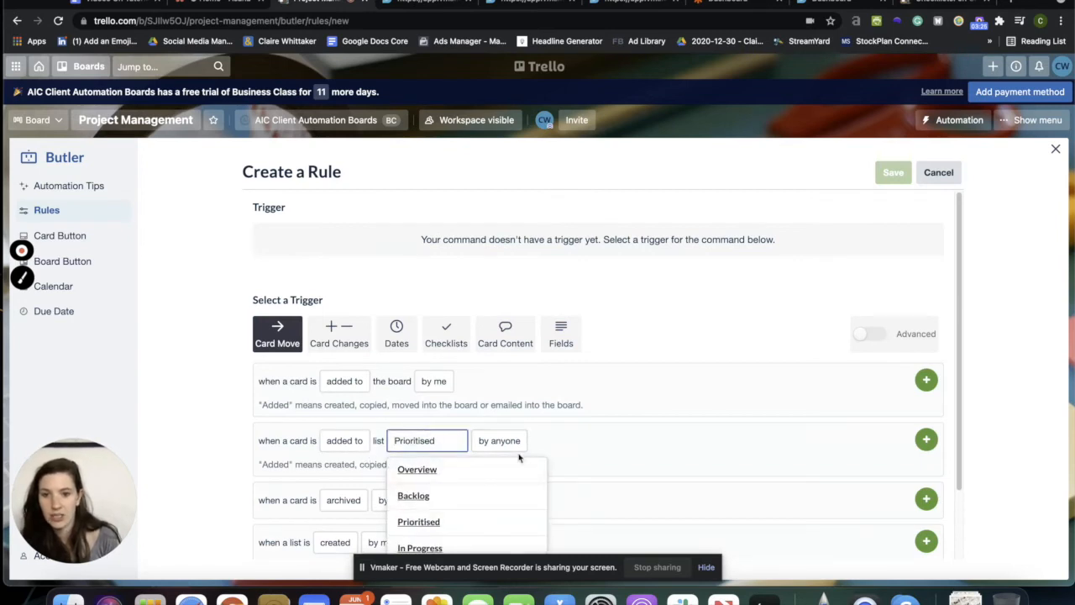
scroll(525, 453, down, 2)
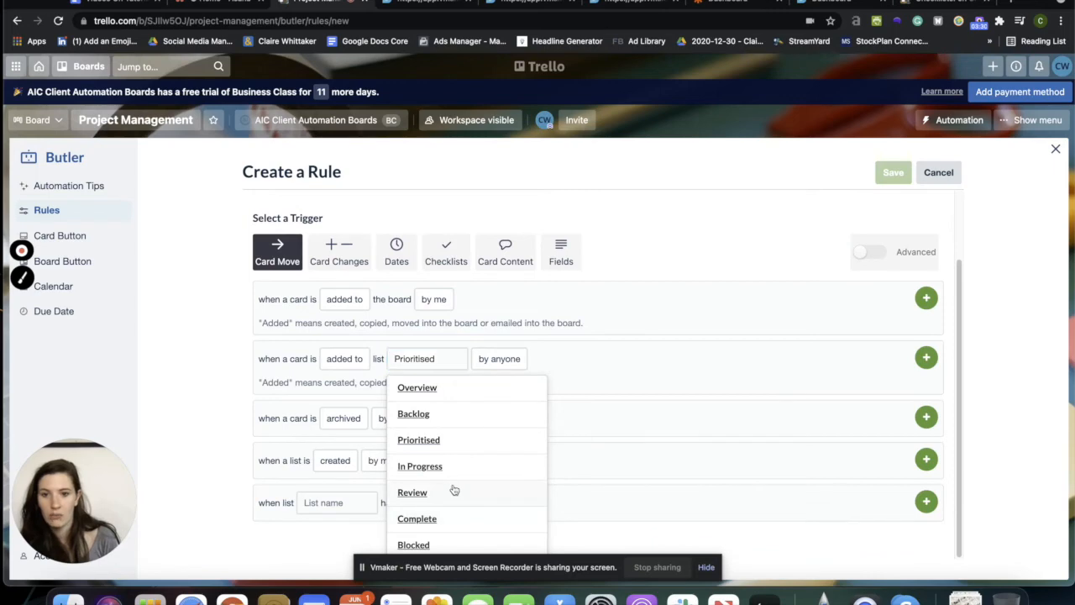
click(451, 491)
click(496, 382)
click(507, 431)
click(925, 380)
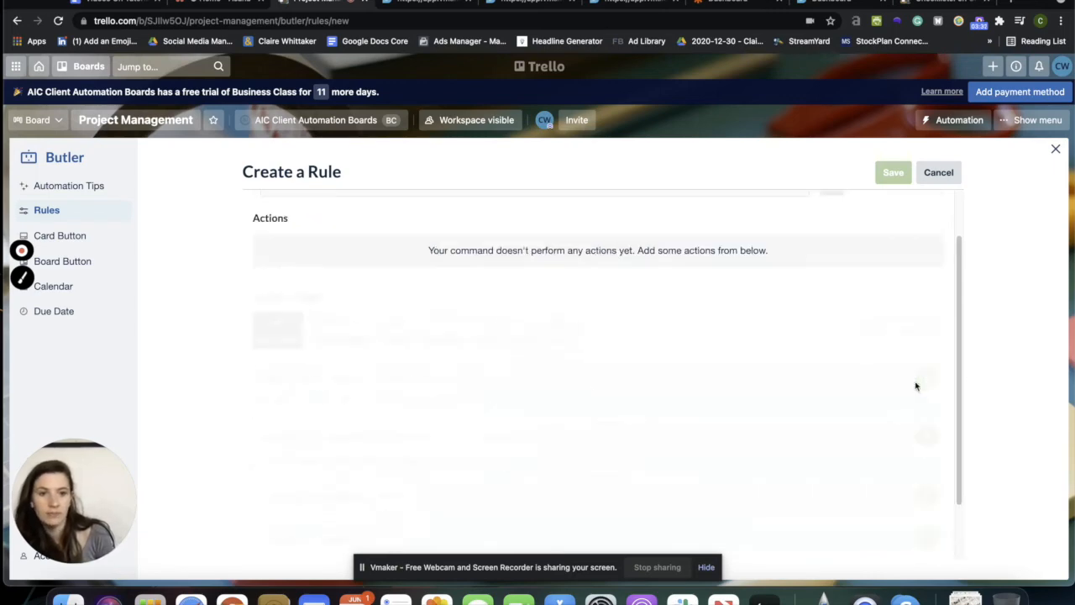
Add an action that adds the board member's username to the card, save the rule and return to the board
click(484, 328)
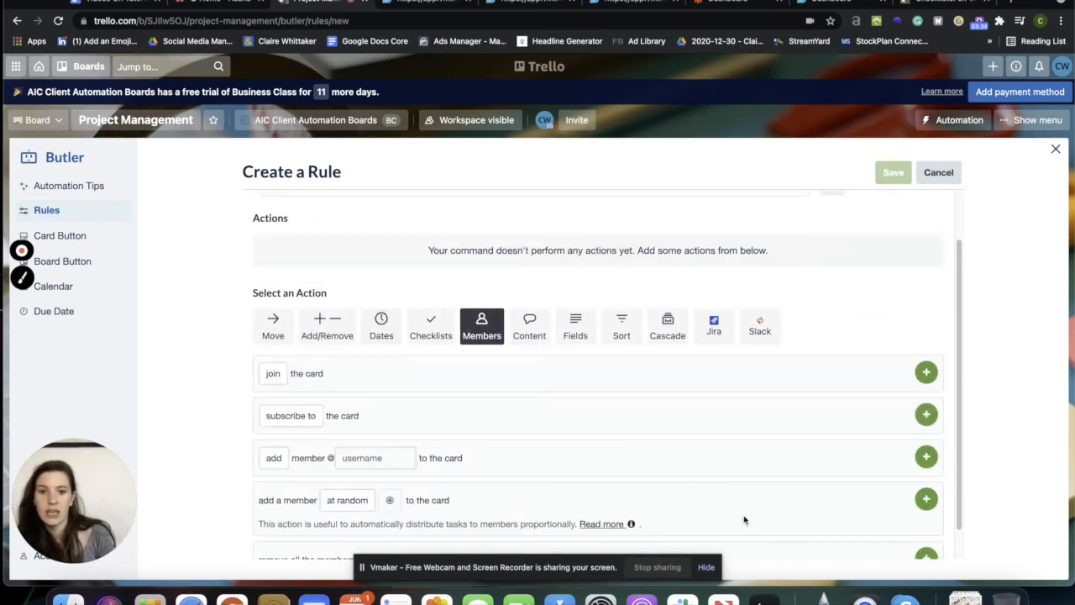
click(370, 458)
click(369, 486)
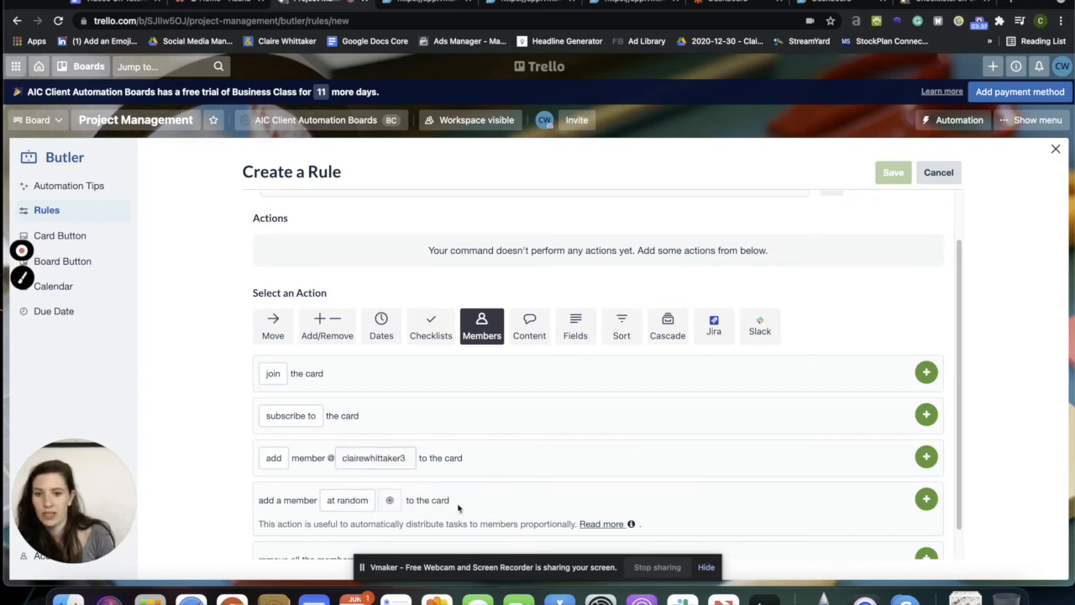
click(925, 455)
click(927, 172)
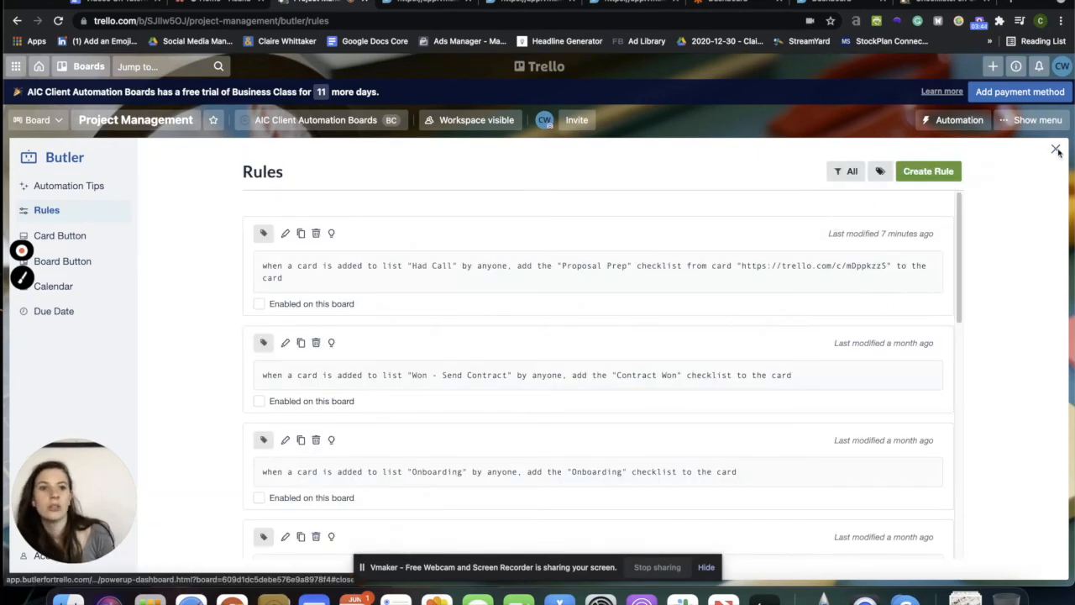
click(1054, 148)
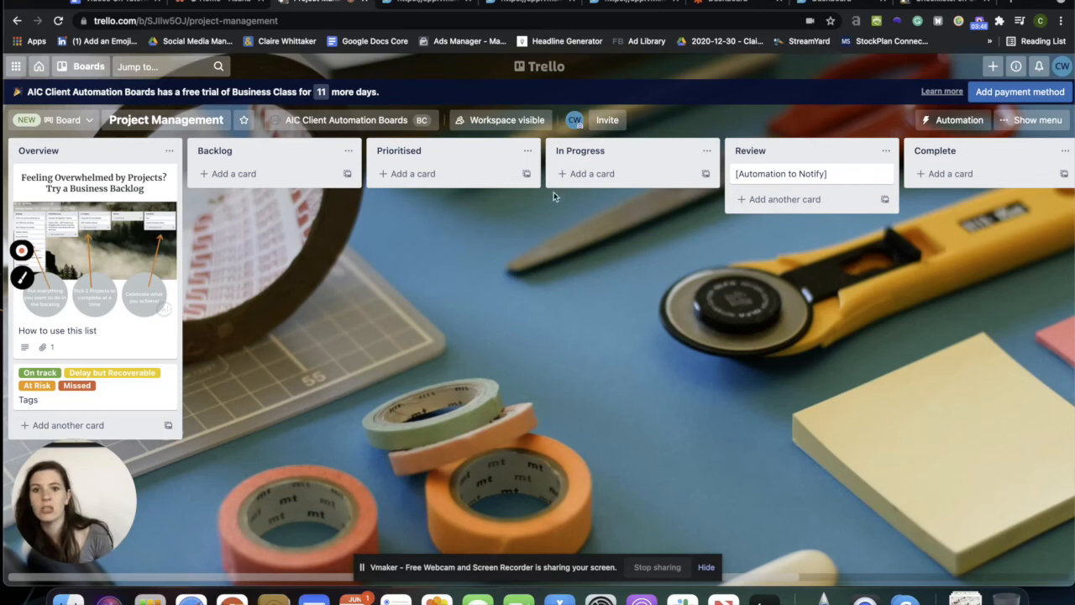